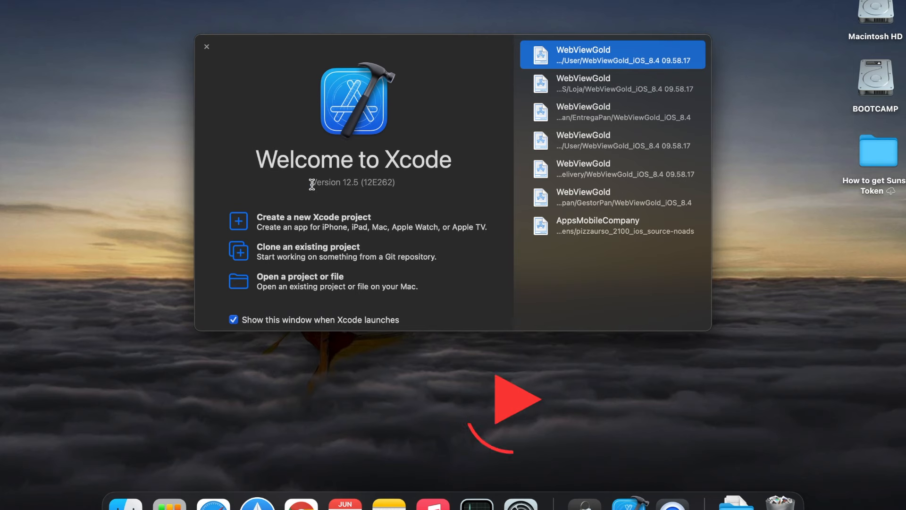
drag(312, 183, 414, 187)
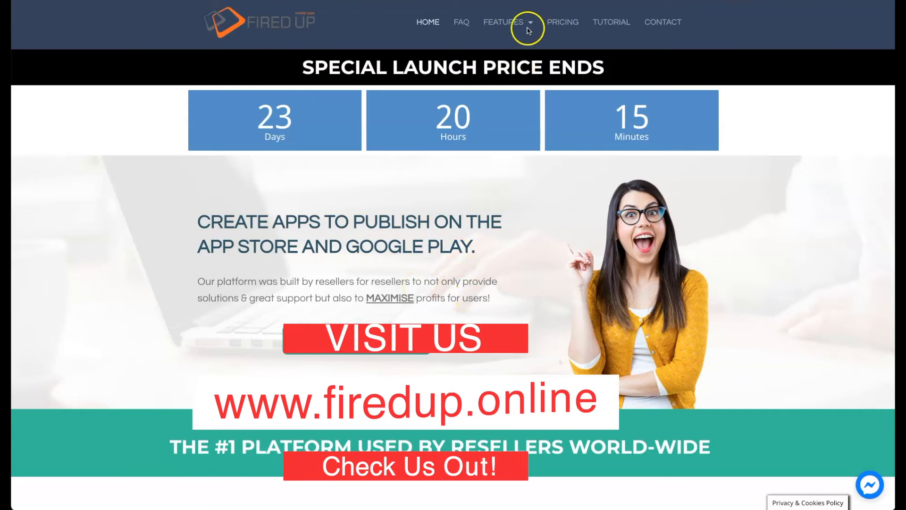
- Open the Modules page of the Fired Up website and look through the available app modules
mouse_move(529, 24)
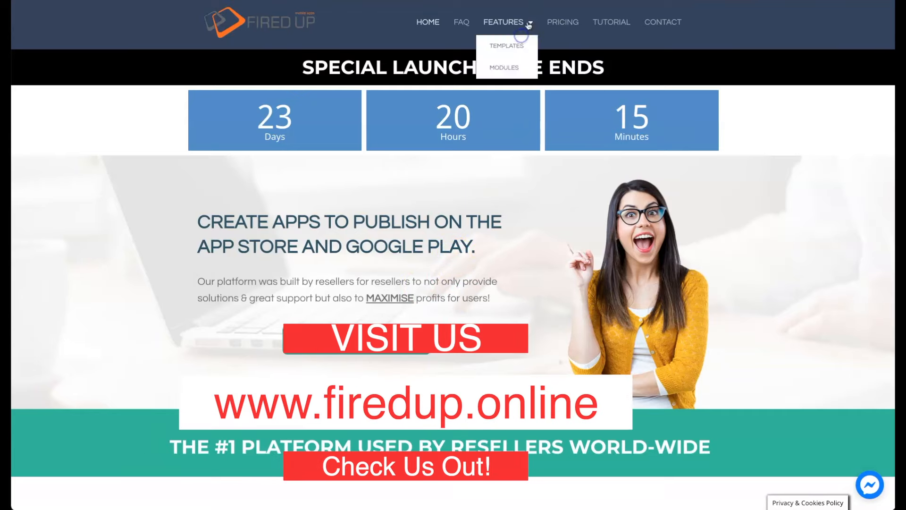
click(507, 67)
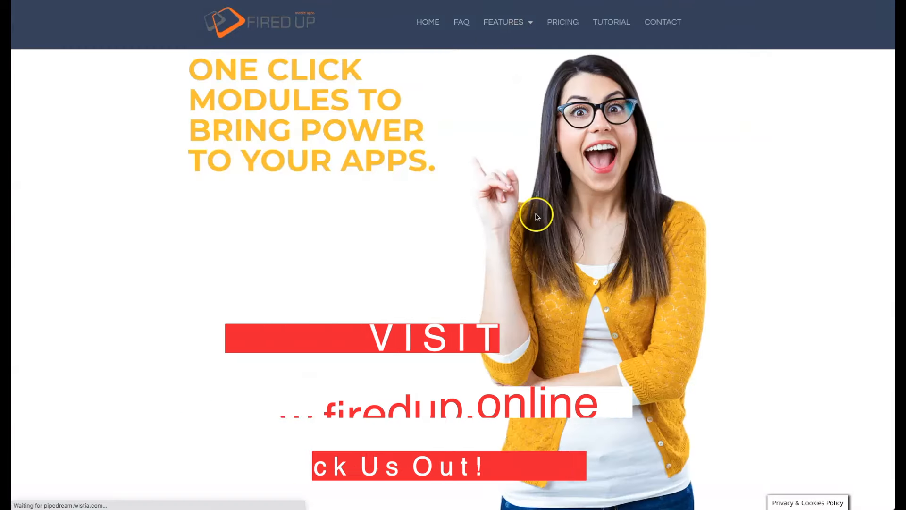
scroll(486, 257, down, 5)
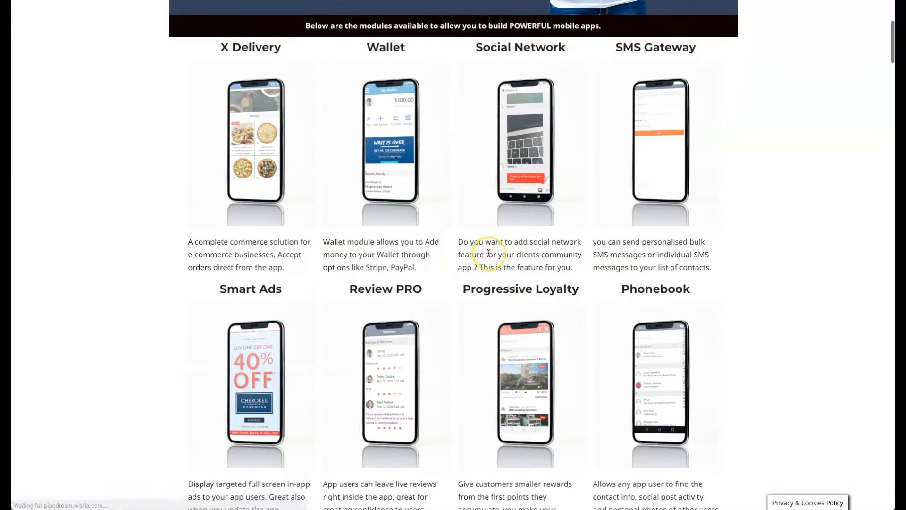
scroll(487, 258, down, 8)
scroll(489, 253, down, 9)
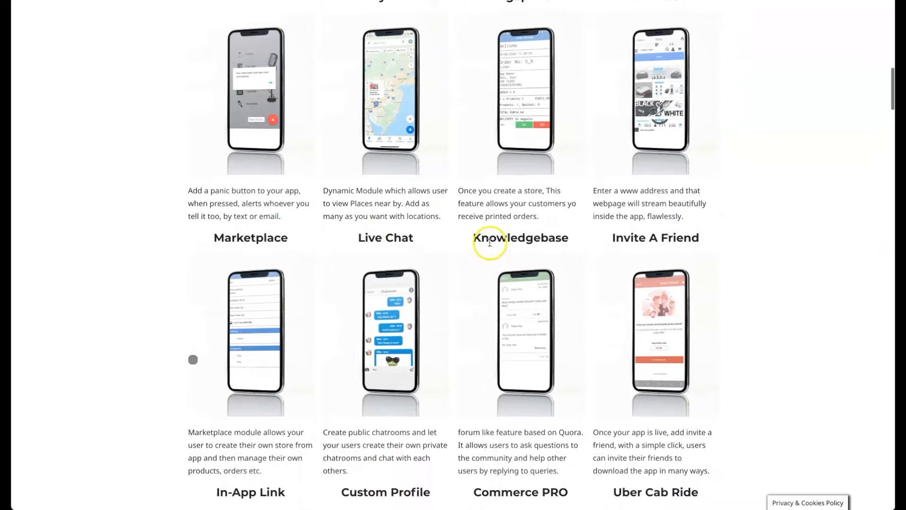
scroll(488, 242, down, 5)
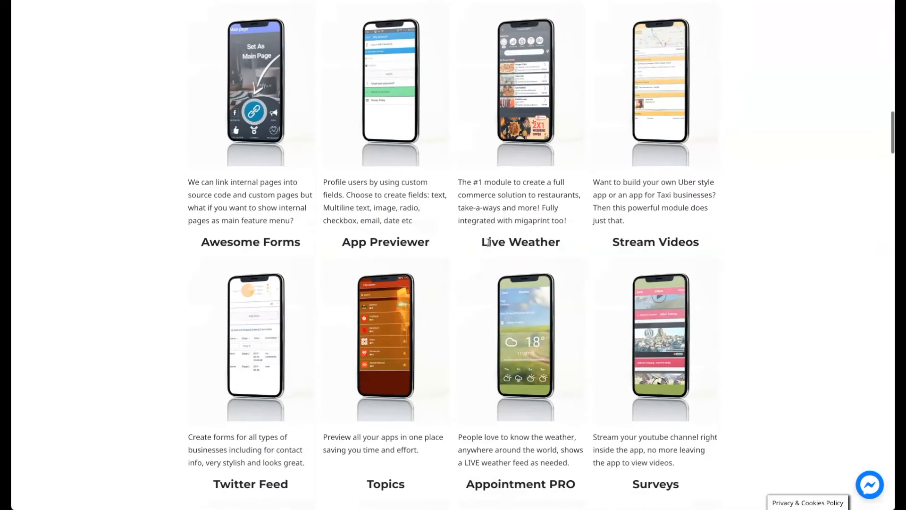
scroll(489, 243, down, 6)
scroll(489, 243, down, 6)
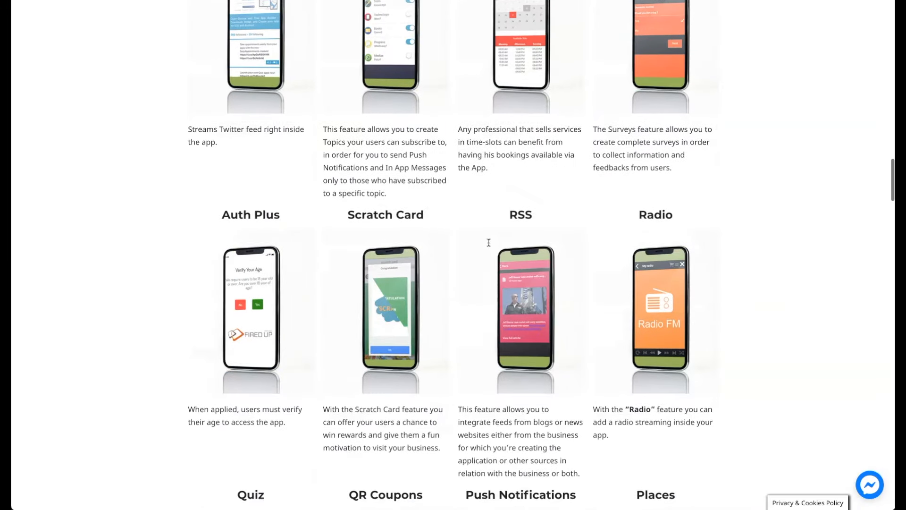
scroll(489, 244, down, 9)
scroll(489, 246, down, 6)
scroll(489, 246, up, 20)
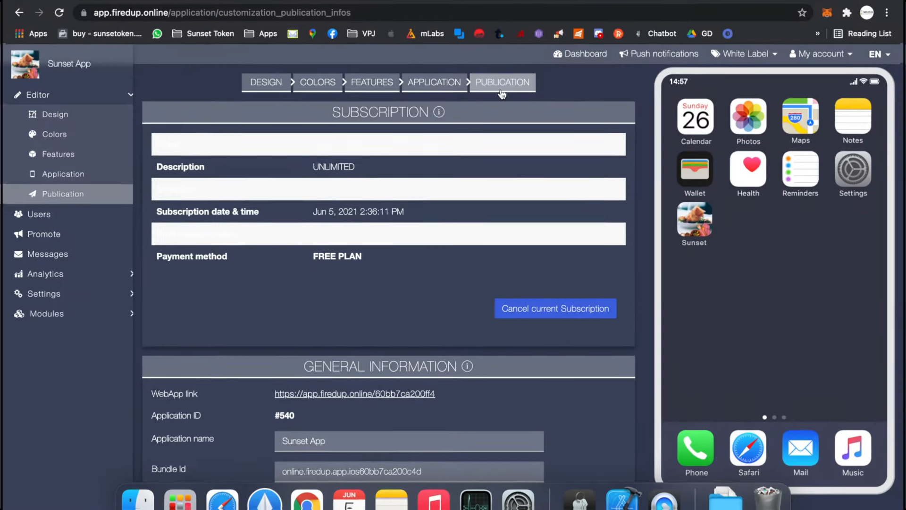
- Review the Sunset App's publication settings and locate the source code download for iPhone Version (No Ads)
click(502, 92)
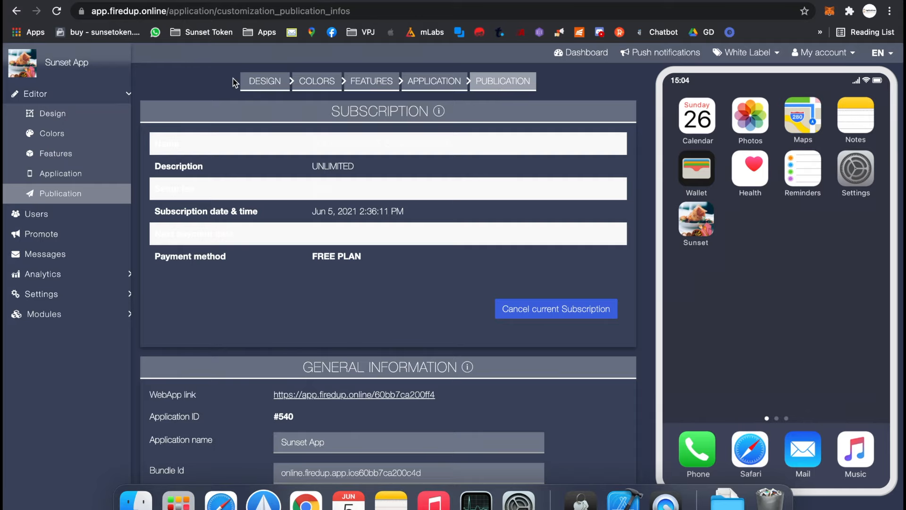
scroll(233, 81, down, 5)
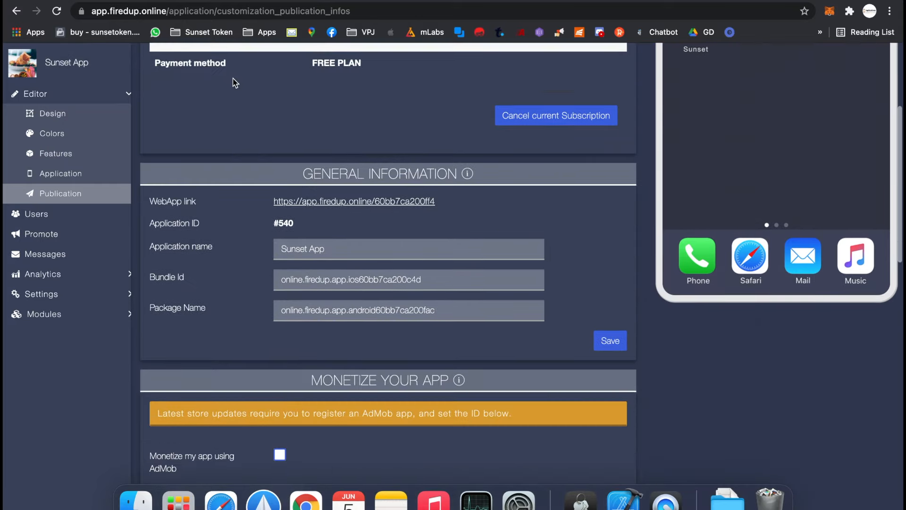
triple_click(335, 201)
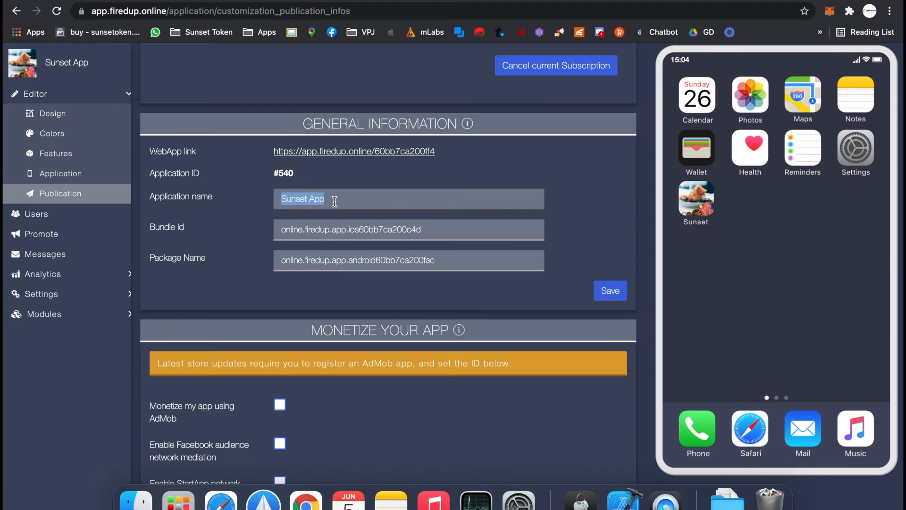
scroll(334, 202, down, 10)
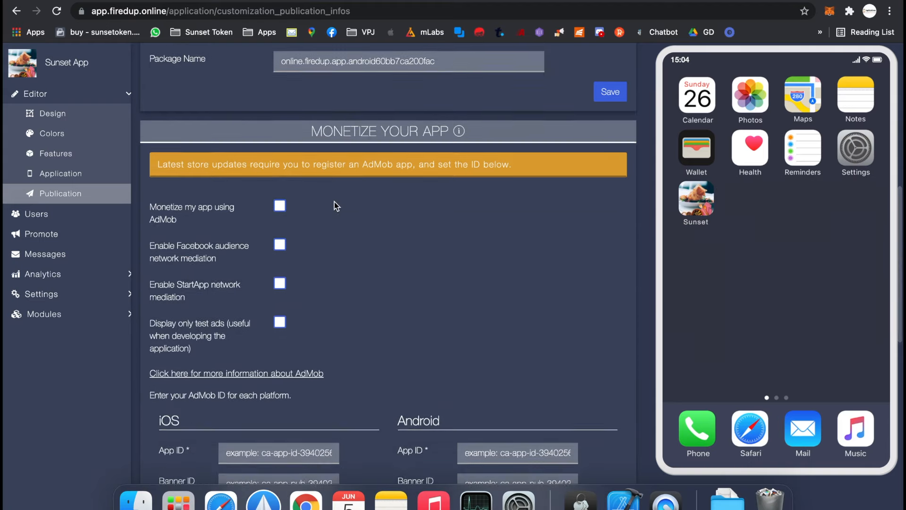
scroll(391, 243, down, 5)
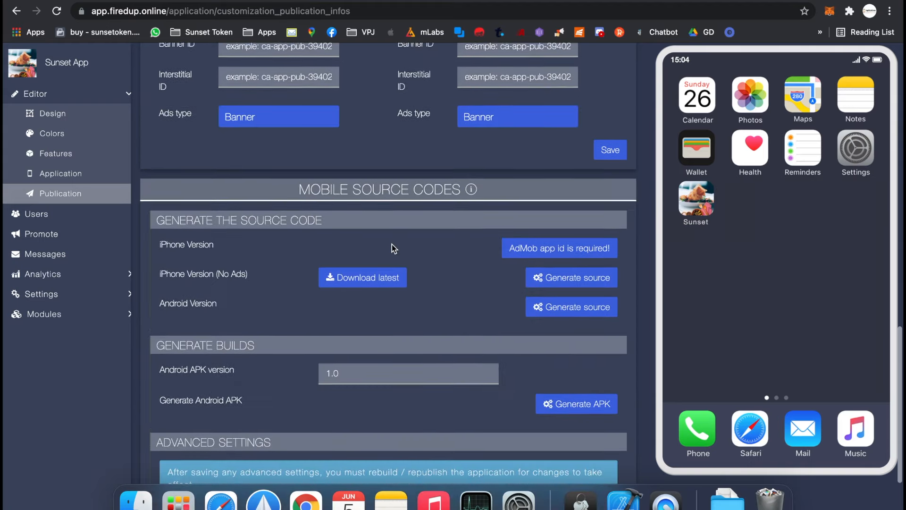
drag(160, 259, 255, 266)
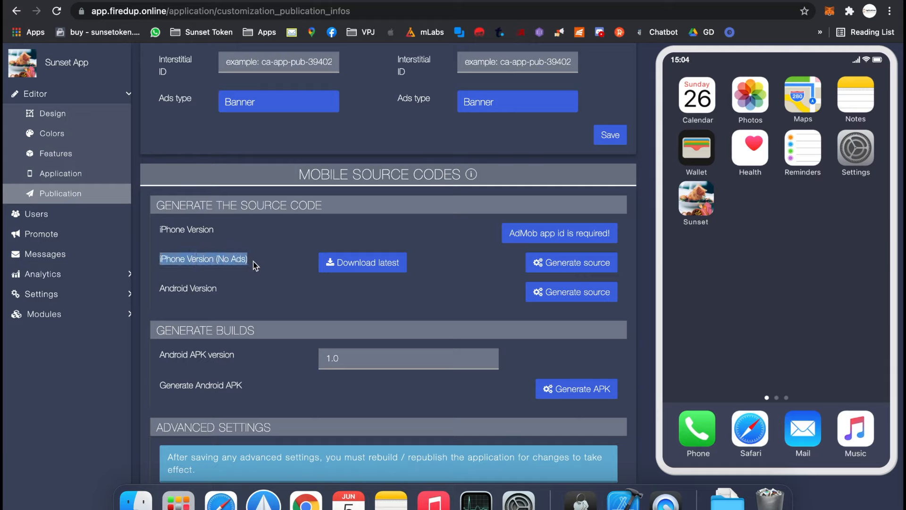
click(204, 260)
drag(161, 258, 264, 266)
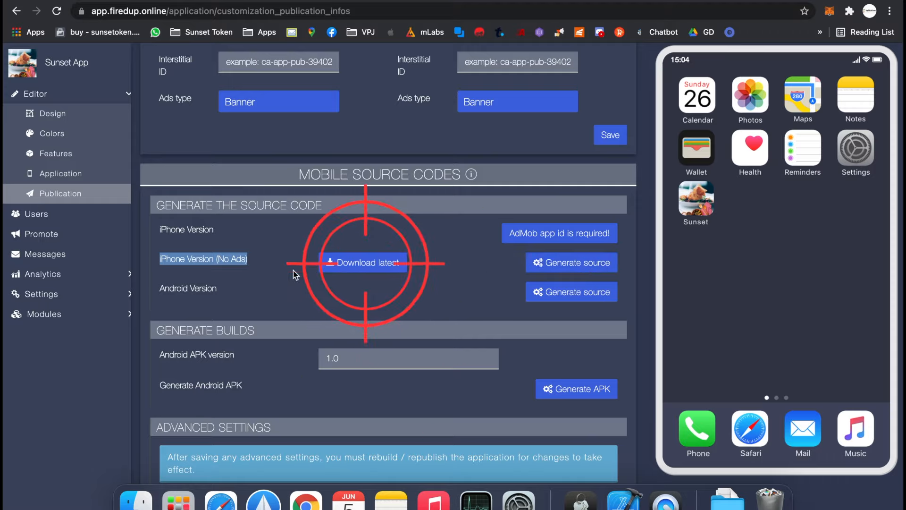
drag(321, 263, 404, 263)
click(427, 251)
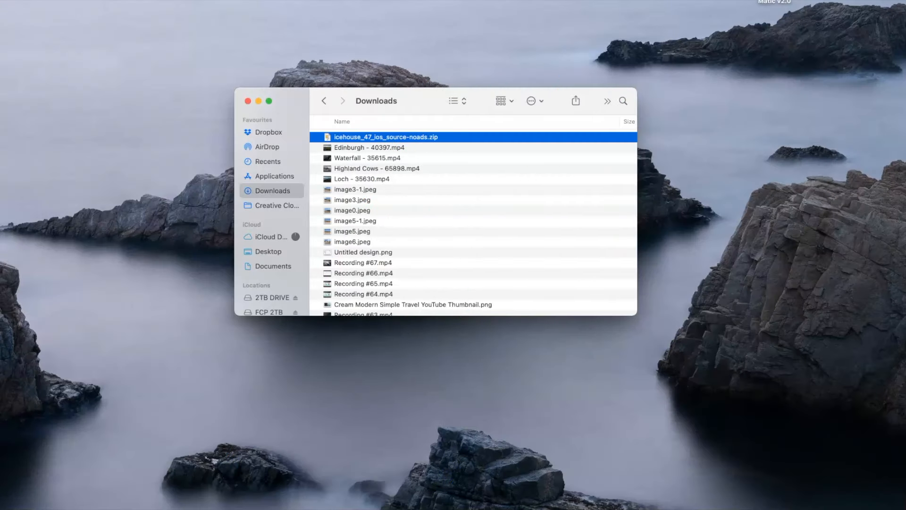
- In Finder, extract icehouse_47_ios_source-noads.zip from Downloads with Archive Utility and open the extracted folder
right_click(343, 138)
mouse_move(350, 152)
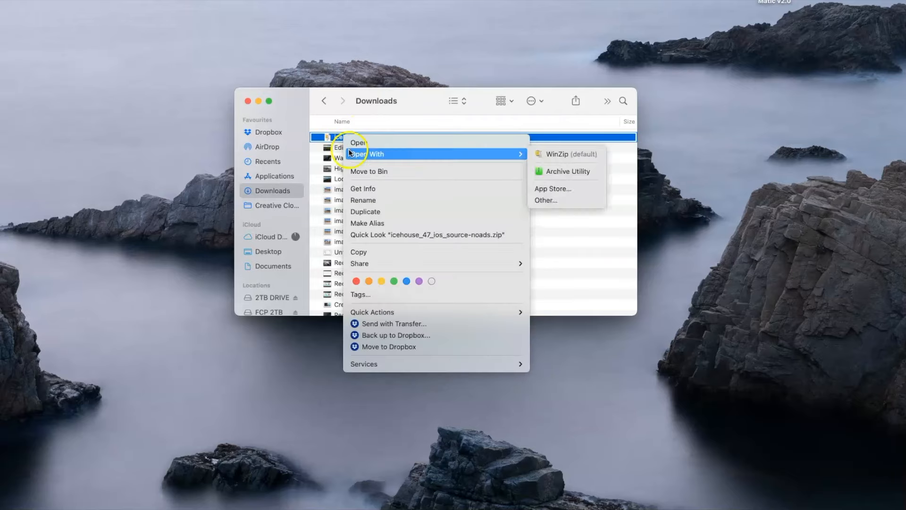
click(545, 169)
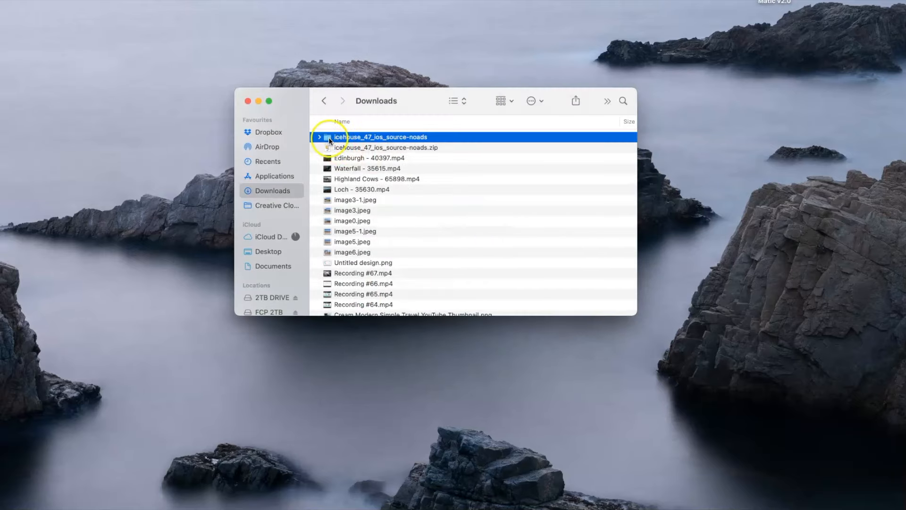
double_click(329, 137)
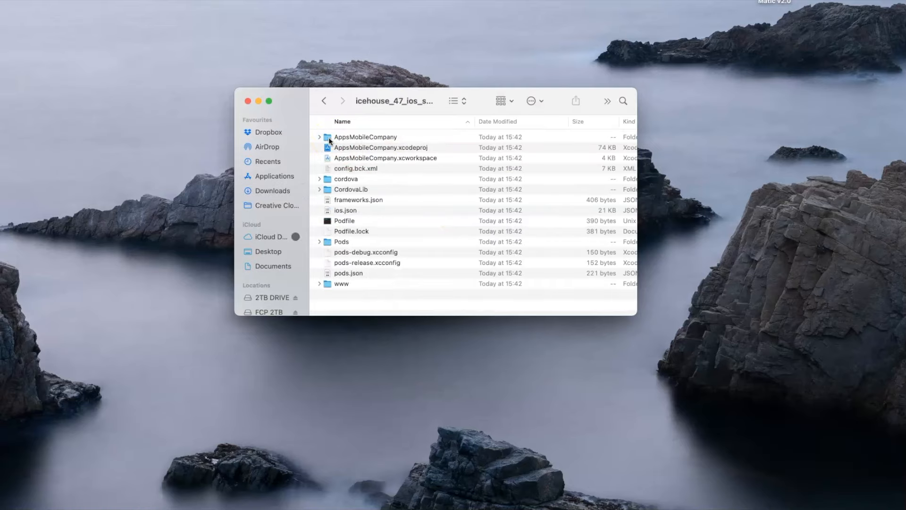
- Open AppsMobileCompany.xcworkspace in Xcode, trusting the downloaded workspace
click(406, 158)
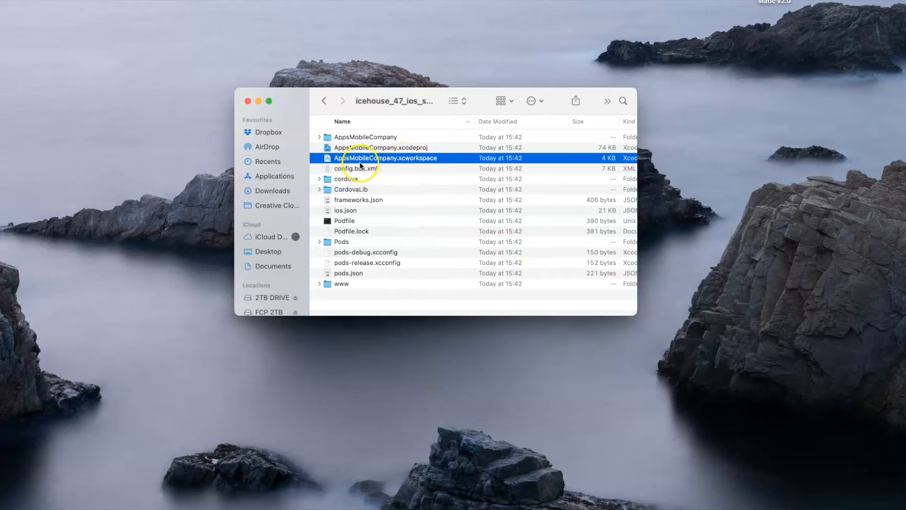
double_click(392, 158)
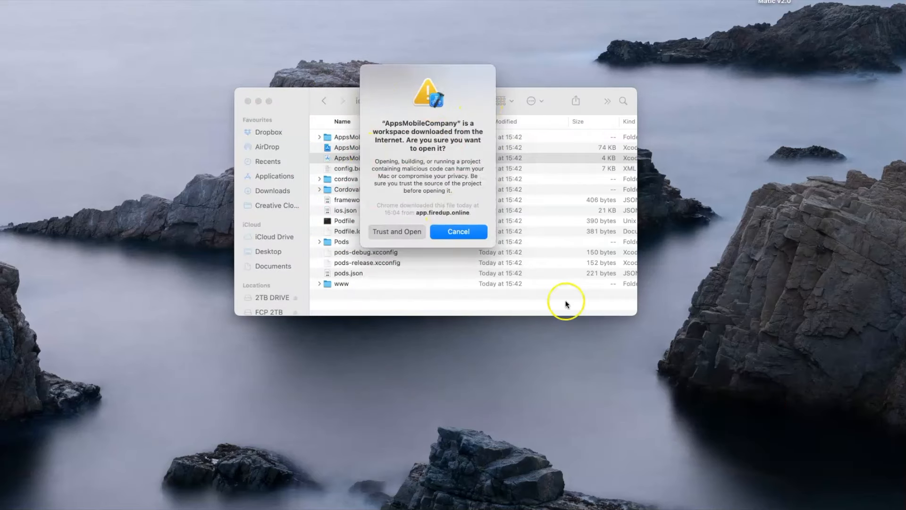
click(401, 232)
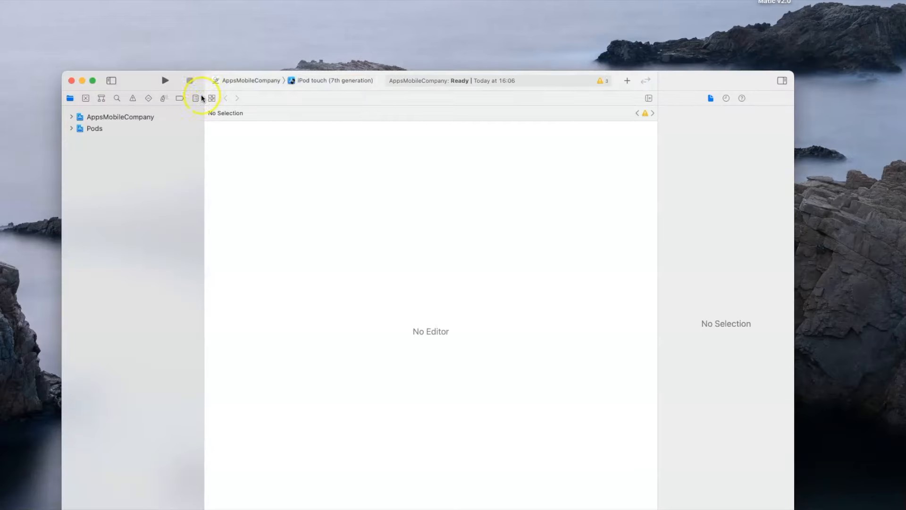
- Set the active scheme's build destination to Any iOS Device (arm64)
drag(145, 85, 146, 24)
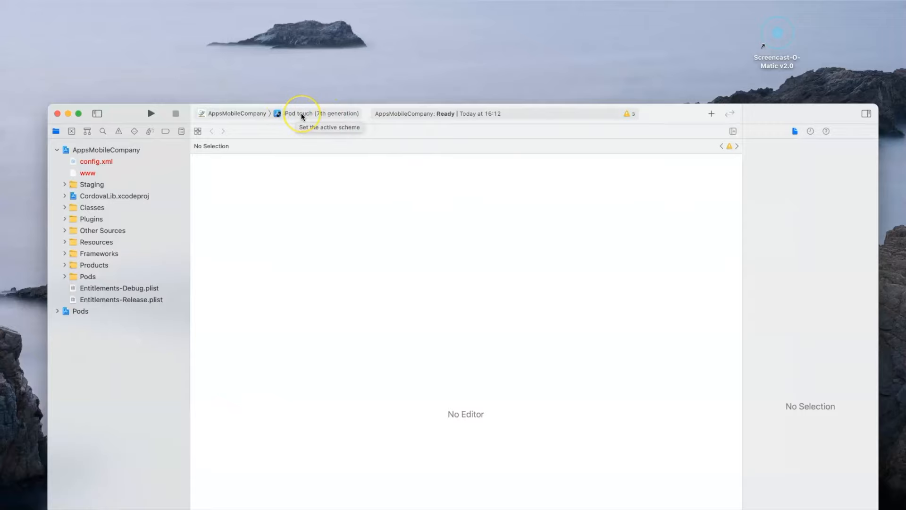
click(302, 116)
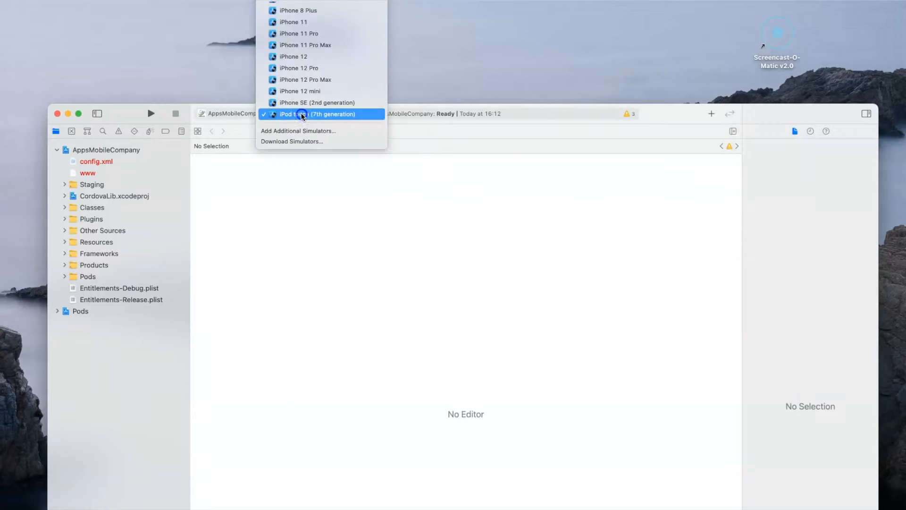
scroll(303, 116, up, 5)
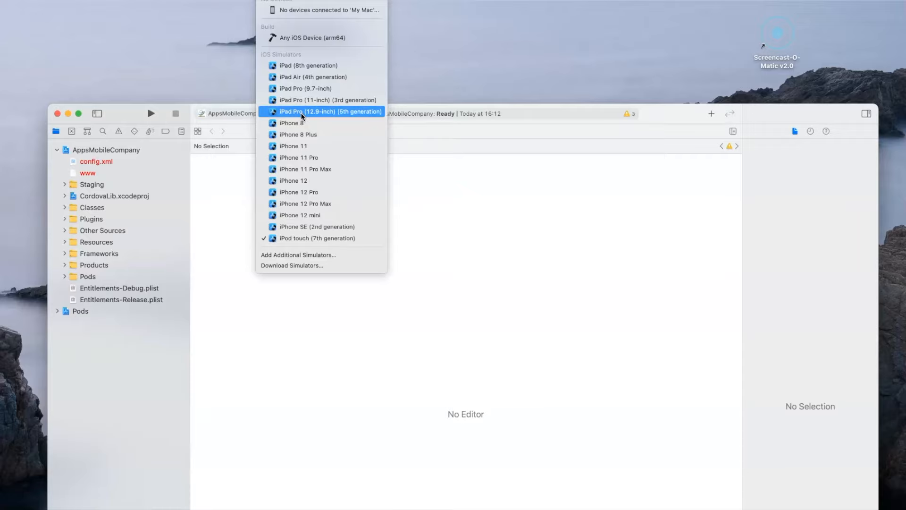
click(307, 42)
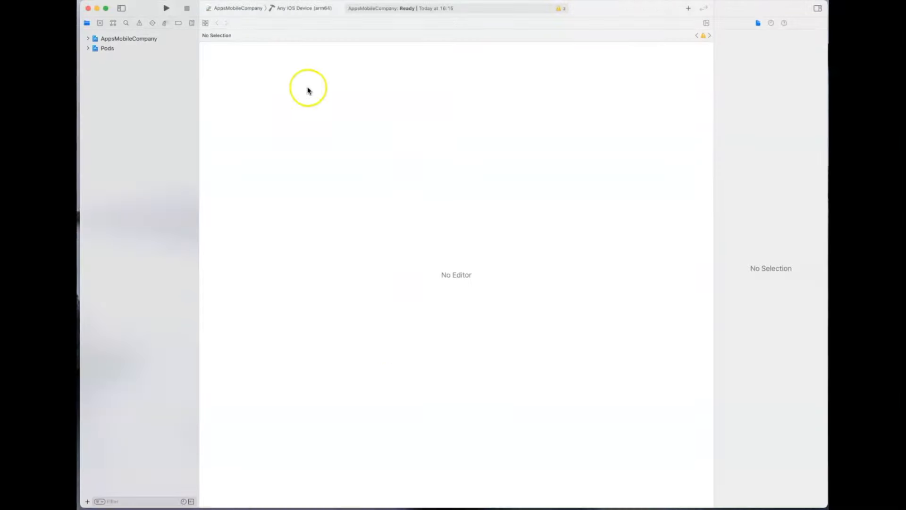
- Open the AppsMobileCompany project's general settings and select the target's display name text
click(100, 38)
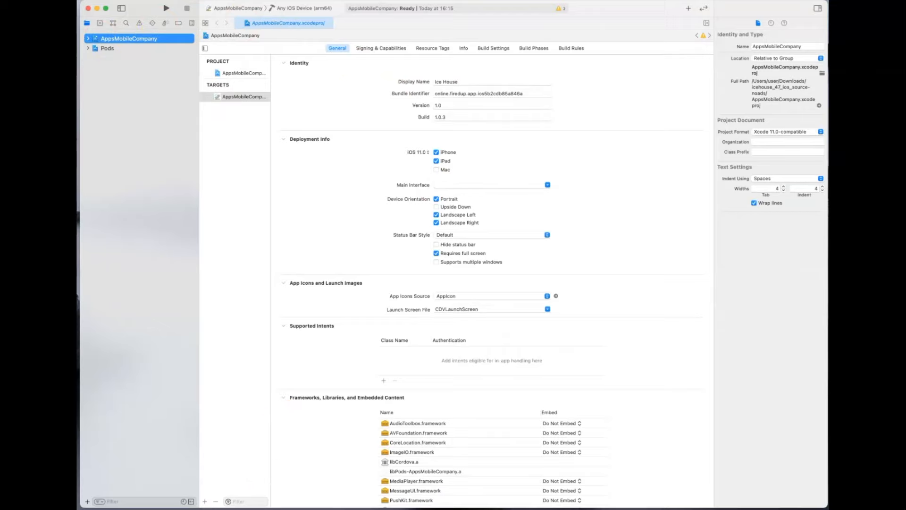
drag(466, 78, 422, 84)
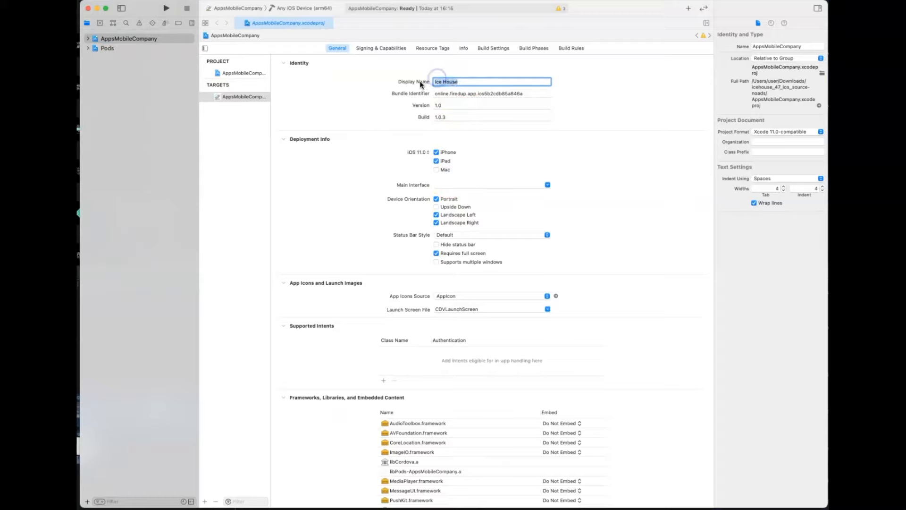
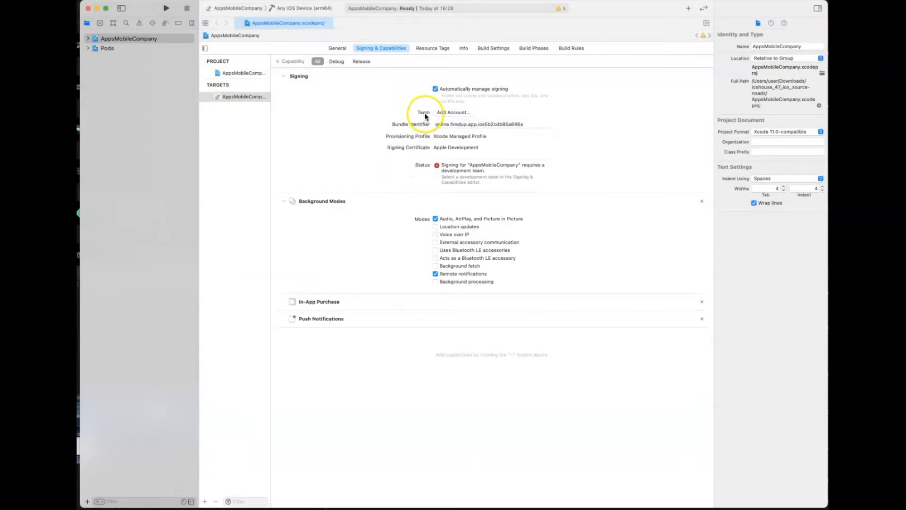
- Add a developer account for signing and assign its development team to the AppsMobileCompany target
click(450, 112)
click(450, 112)
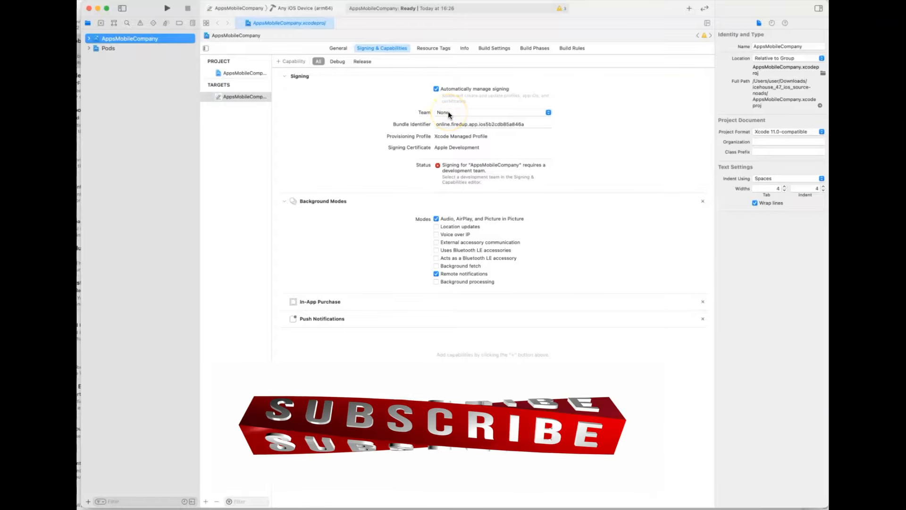
click(449, 112)
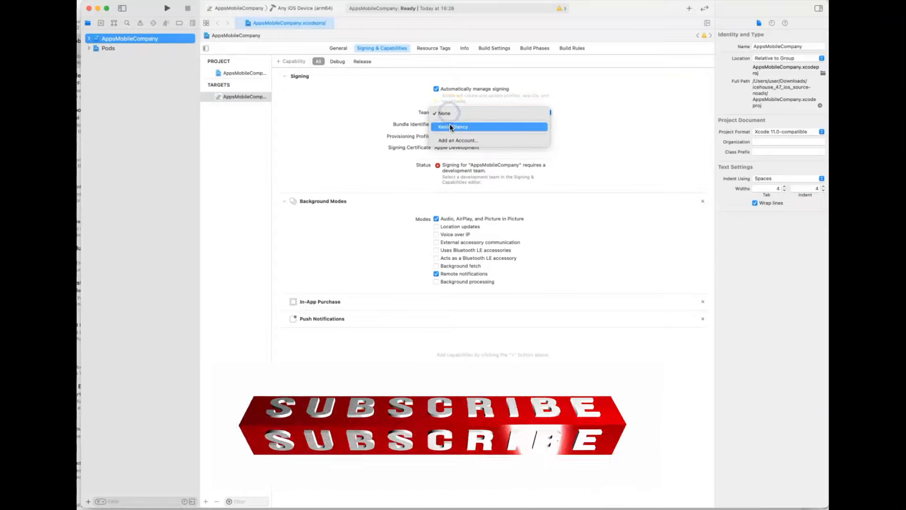
click(449, 127)
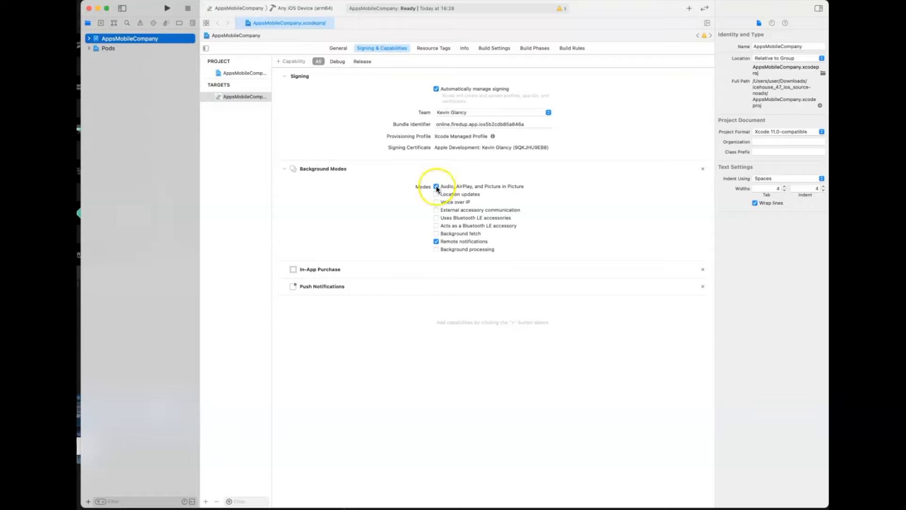
- Turn off the Audio, AirPlay, and Picture in Picture background mode and return to the target's general settings
click(450, 187)
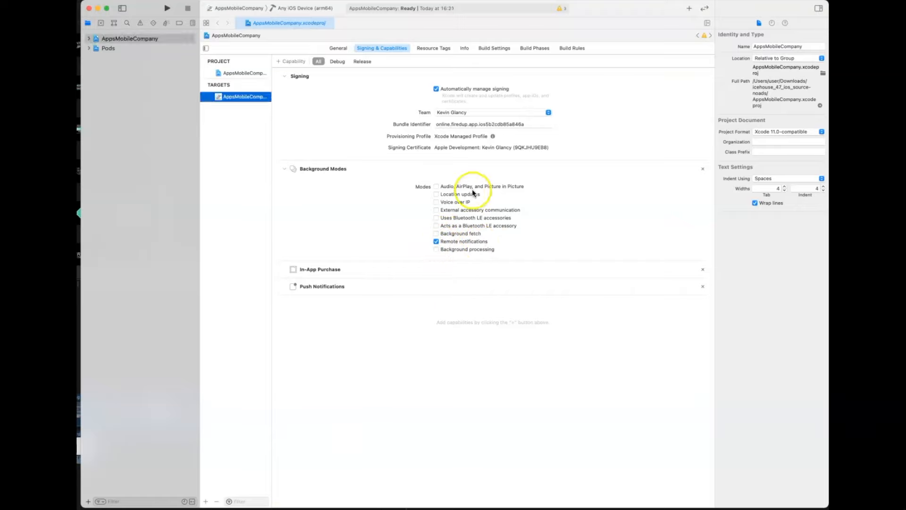
click(338, 62)
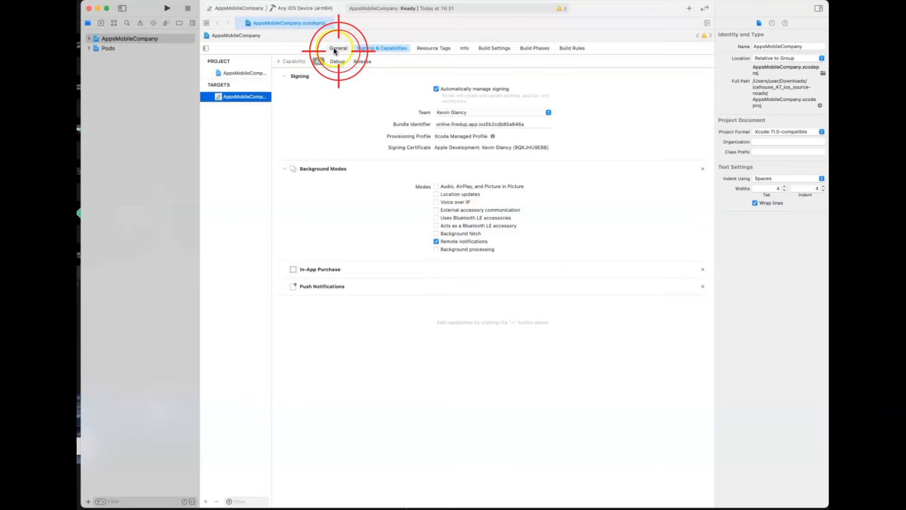
click(333, 48)
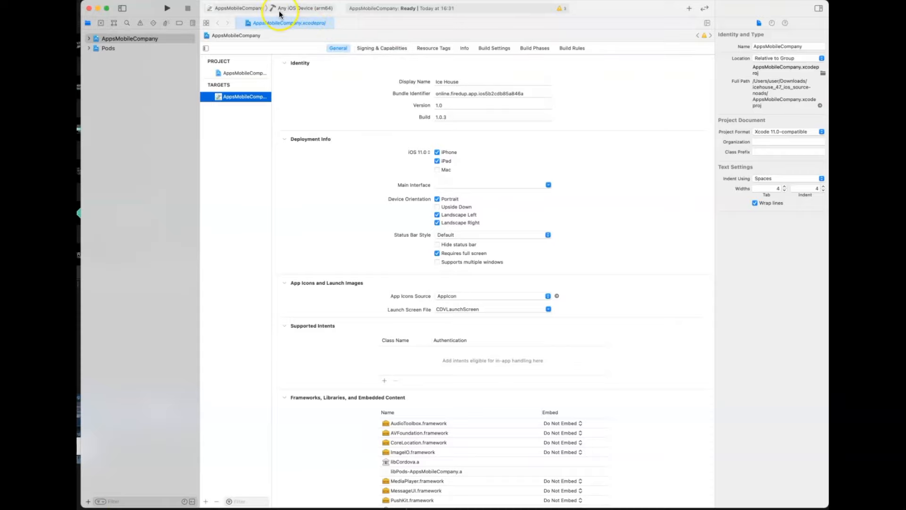
- Set the build destination to the iPhone 12 simulator and run the app on it
click(299, 11)
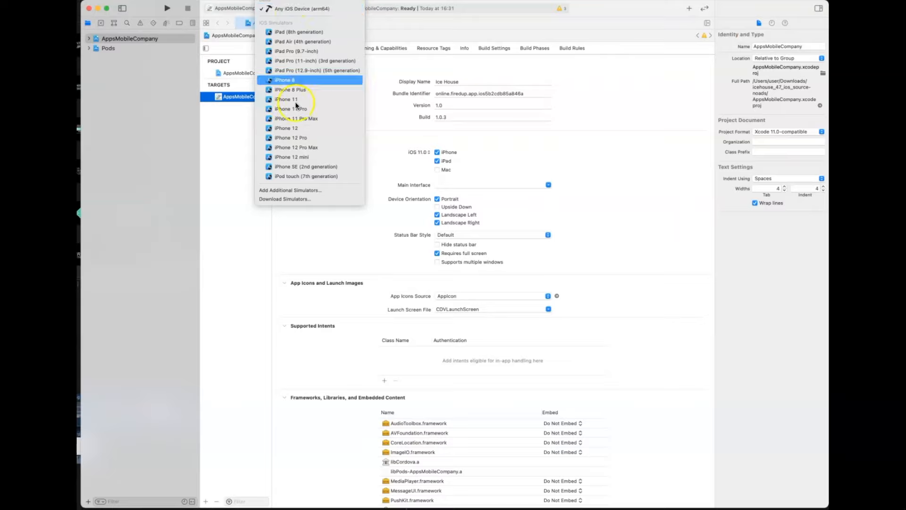
click(297, 132)
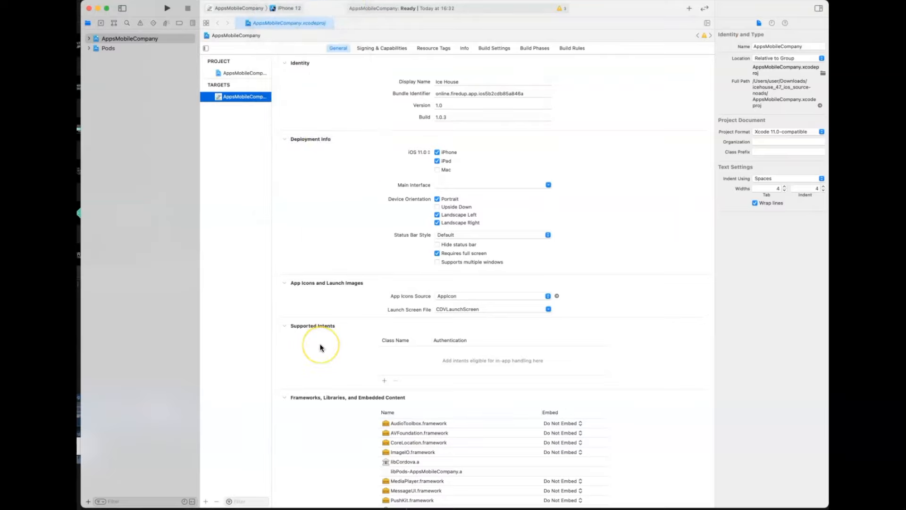
click(166, 8)
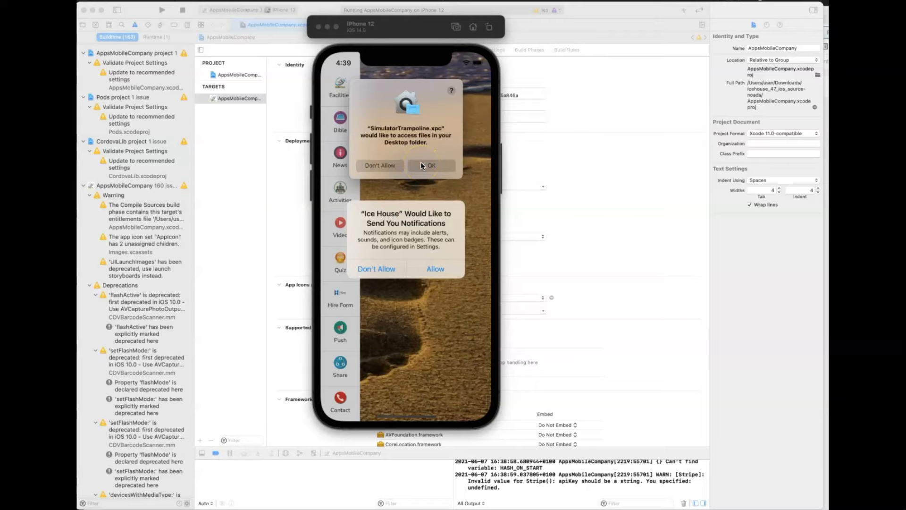
- Allow the simulator's Desktop folder access and Ice House notifications, and return to the Xcode project window
click(422, 166)
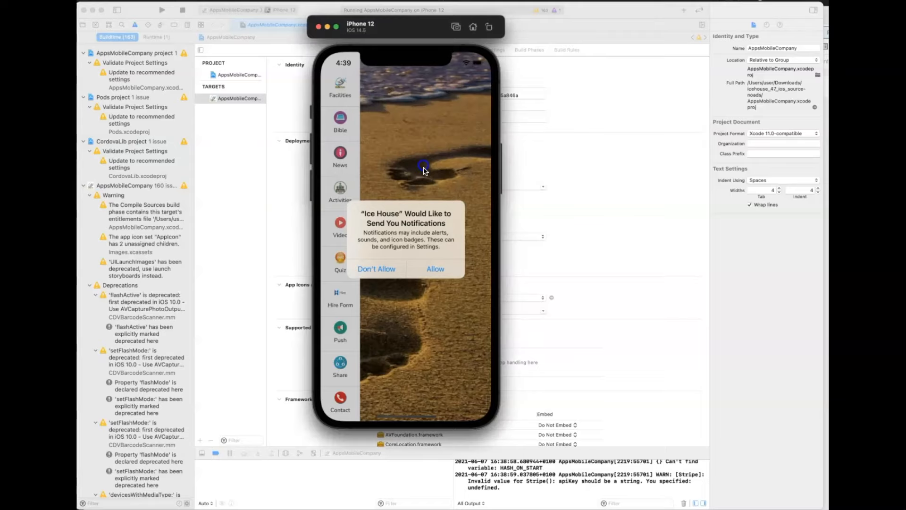
click(435, 269)
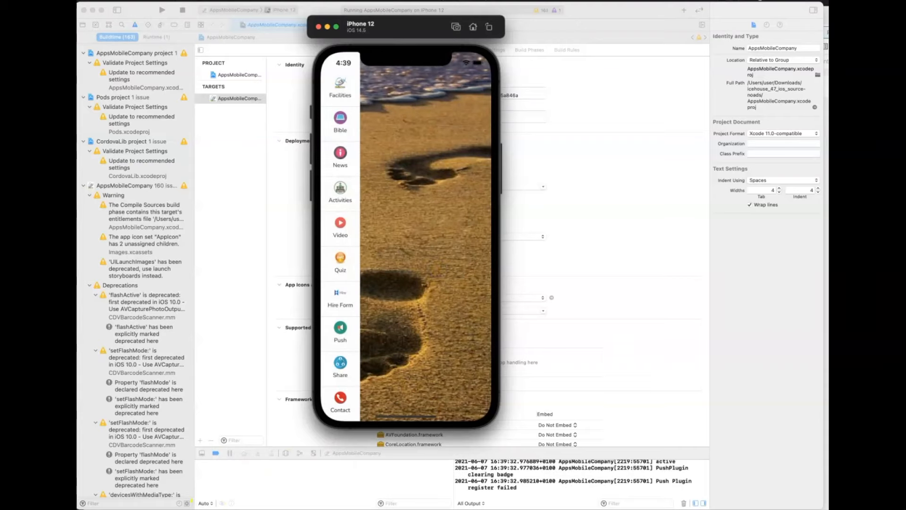
click(411, 269)
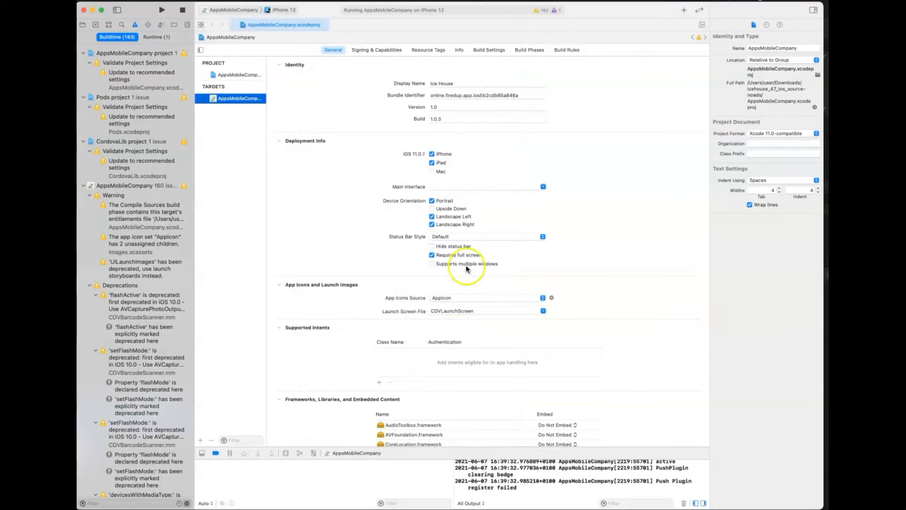
- Set the scheme's build destination back to Any iOS Device (arm64)
click(283, 10)
scroll(283, 28, up, 5)
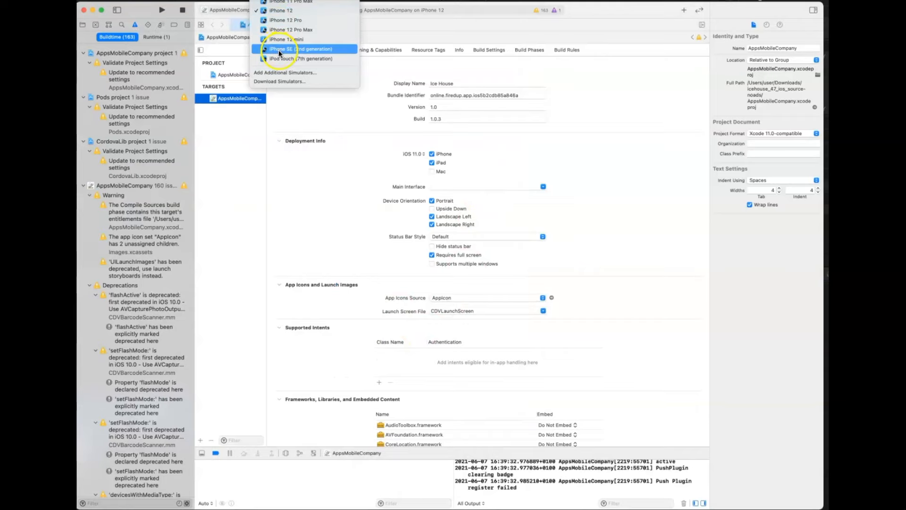
click(279, 50)
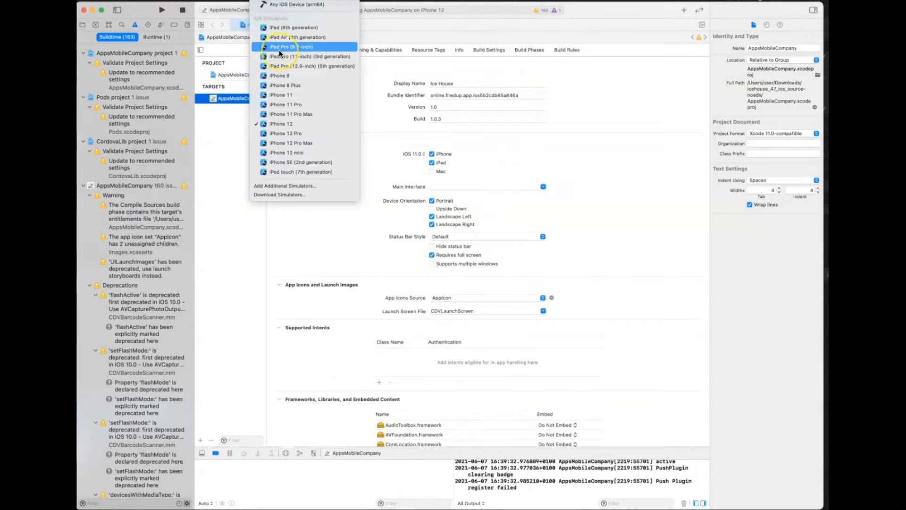
click(277, 5)
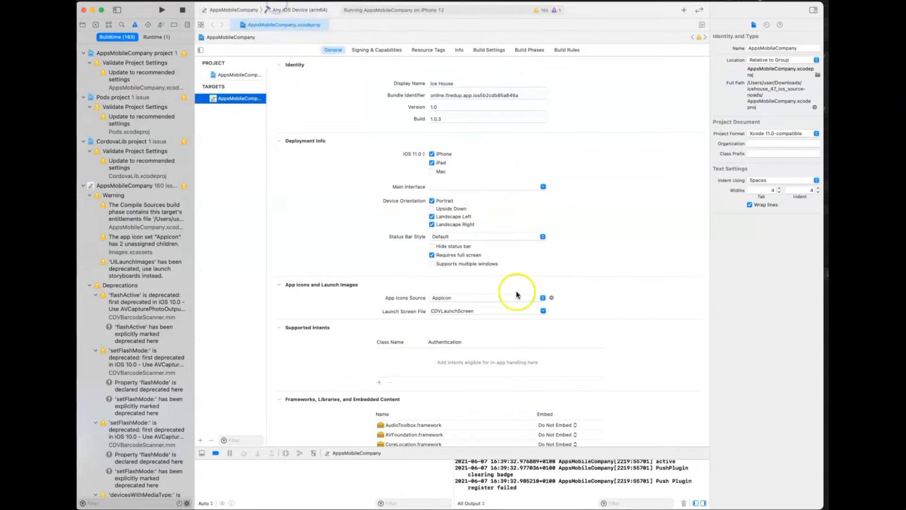
- Show the project's file navigator and archive the AppsMobileCompany app
click(84, 28)
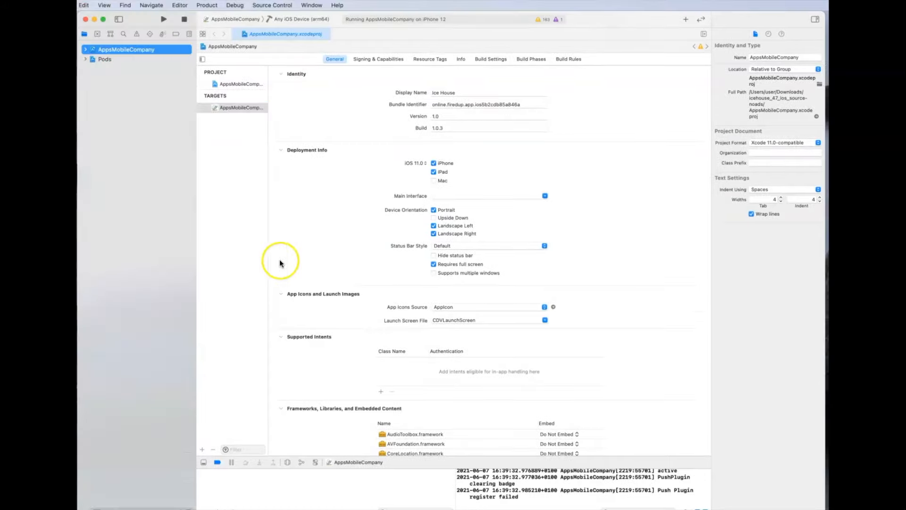
click(208, 5)
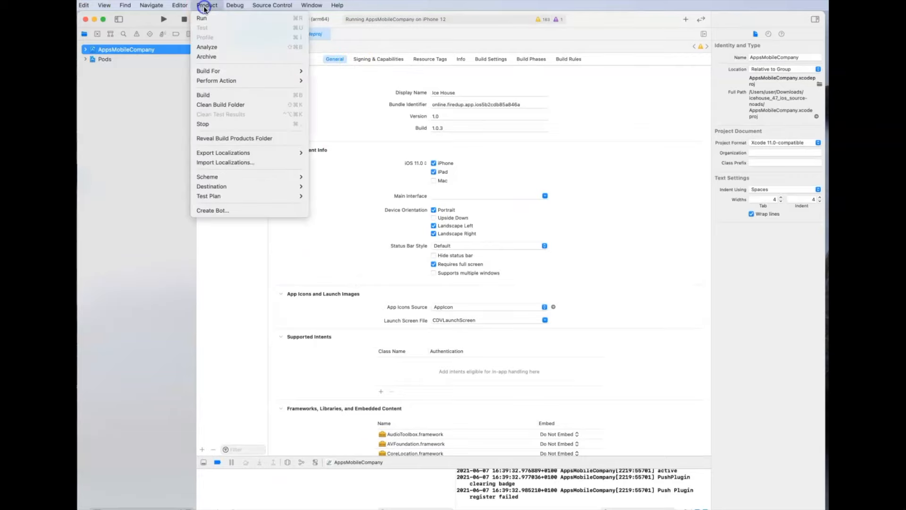
click(207, 60)
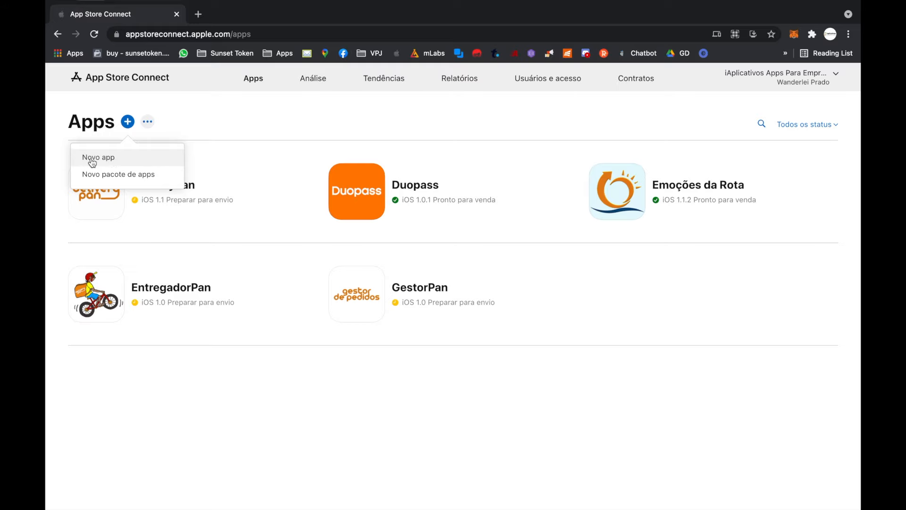
- In App Store Connect, start a new iOS app named Sunset App in English (UK) with the XC online firedup app bundle ID
click(92, 162)
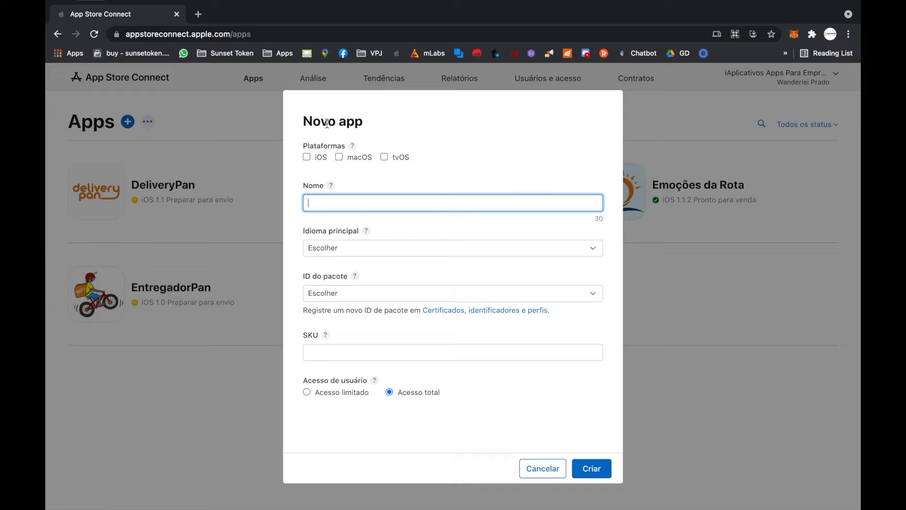
click(307, 158)
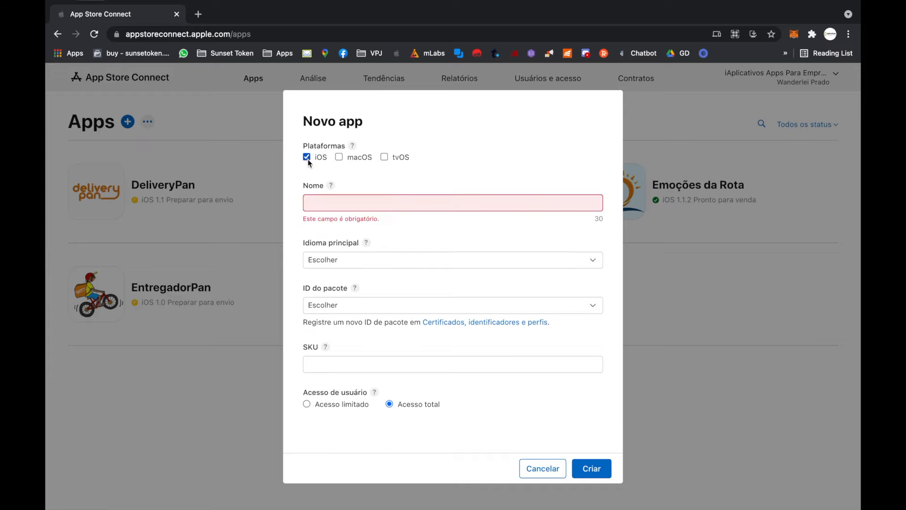
click(328, 198)
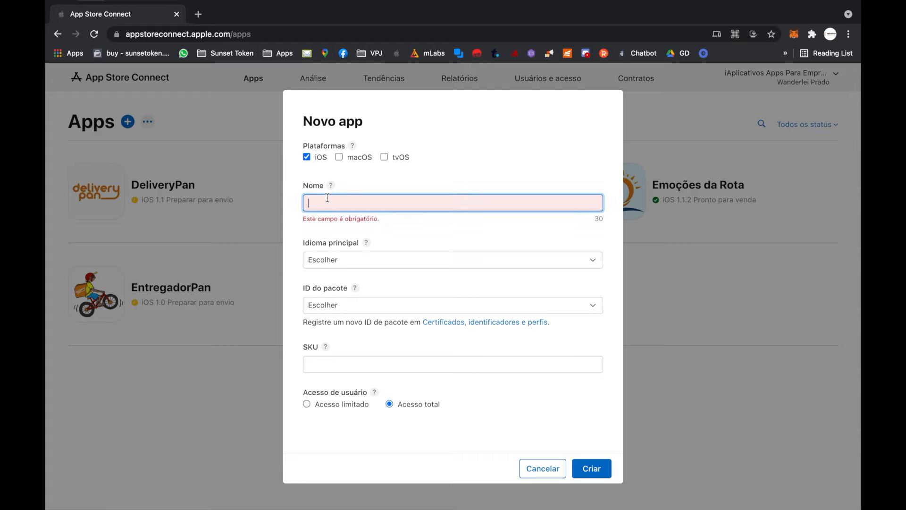
text(Sunset App)
click(373, 250)
click(382, 294)
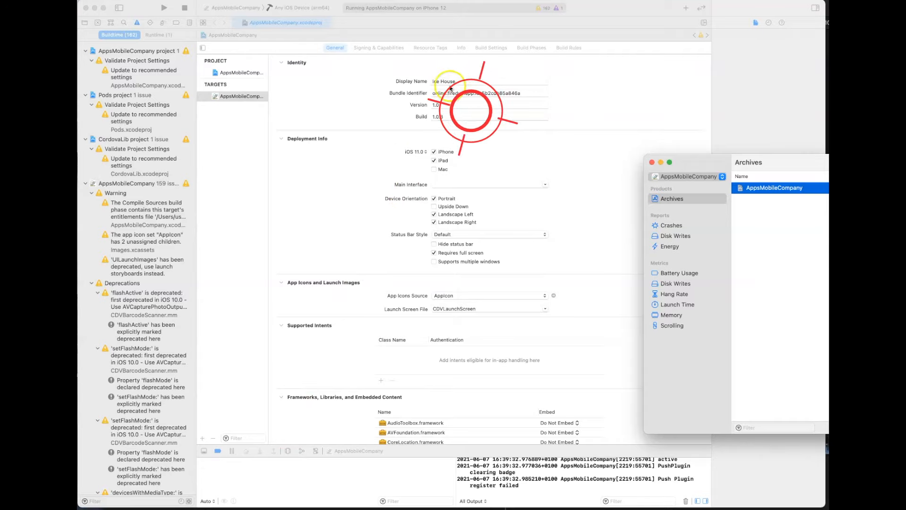
- Switch to Xcode and select the full bundle identifier in the target's identity settings to compare it with the bundle ID choice
click(487, 93)
triple_click(486, 93)
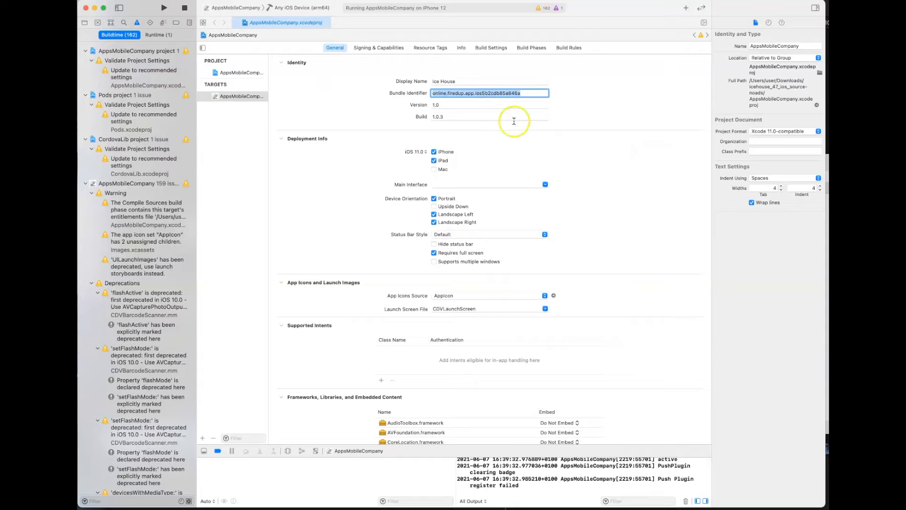
click(532, 94)
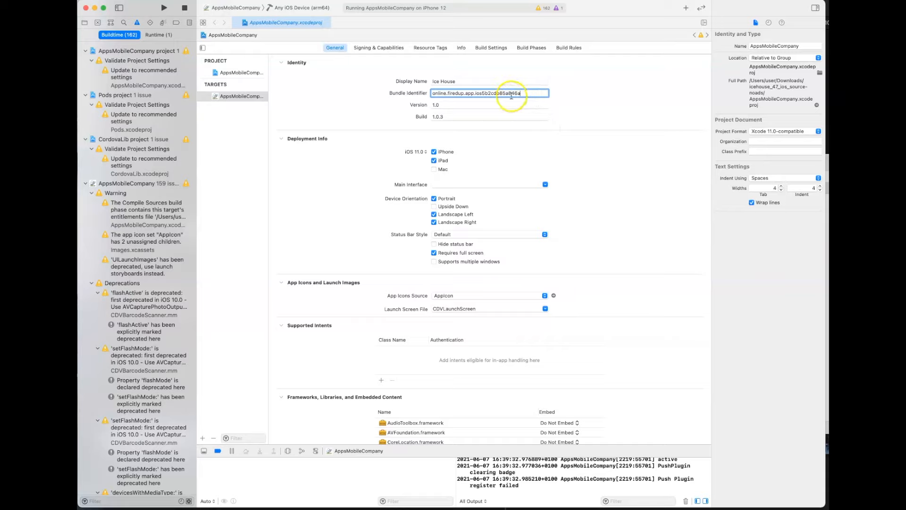
drag(508, 94, 534, 96)
click(538, 94)
drag(539, 94, 434, 92)
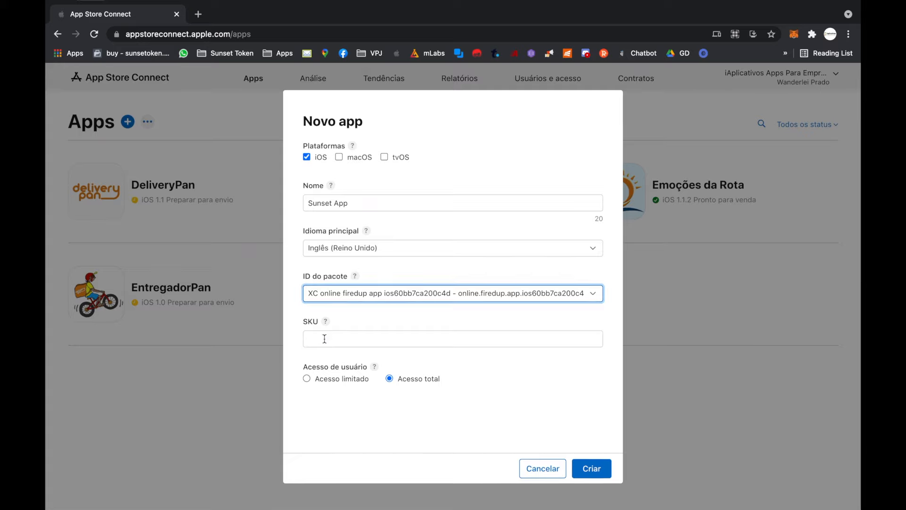
- Back in App Store Connect, set the SKU to sunsetapp, create the app with full user access, and look through its version information
click(325, 338)
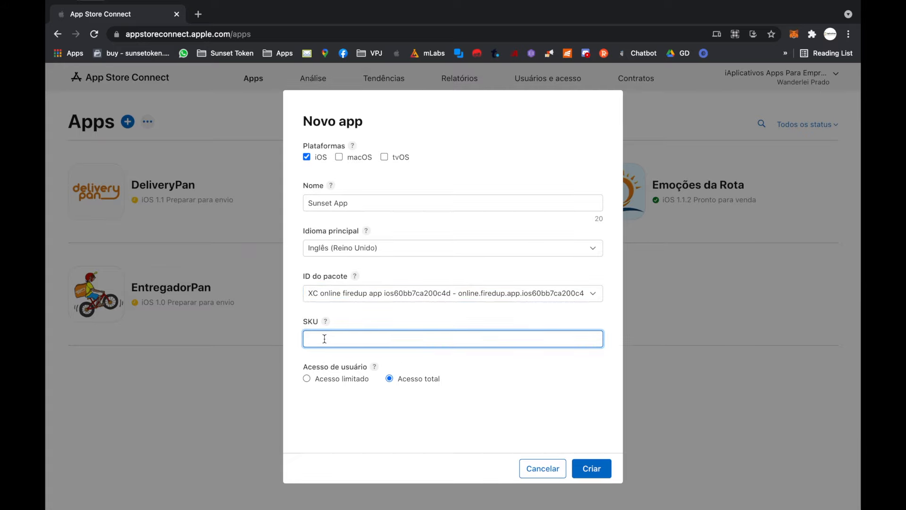
text(sunsetapp)
click(594, 468)
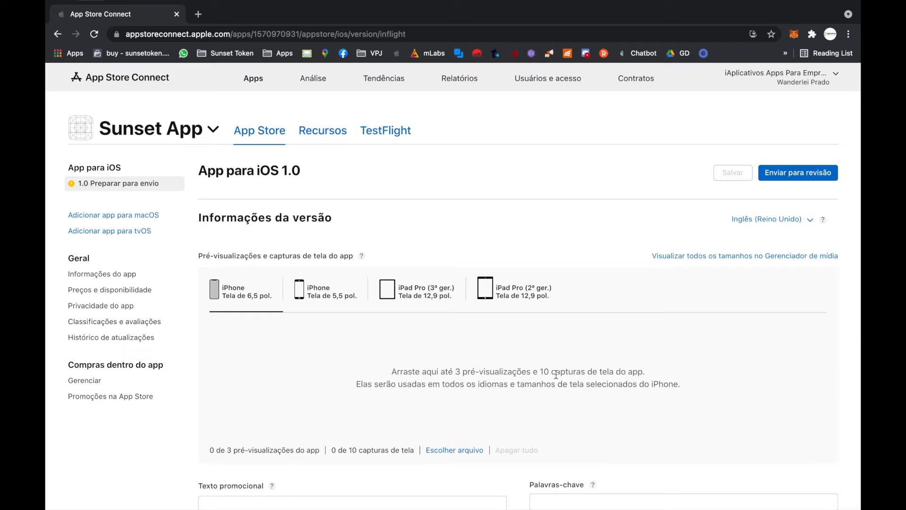
scroll(556, 375, down, 10)
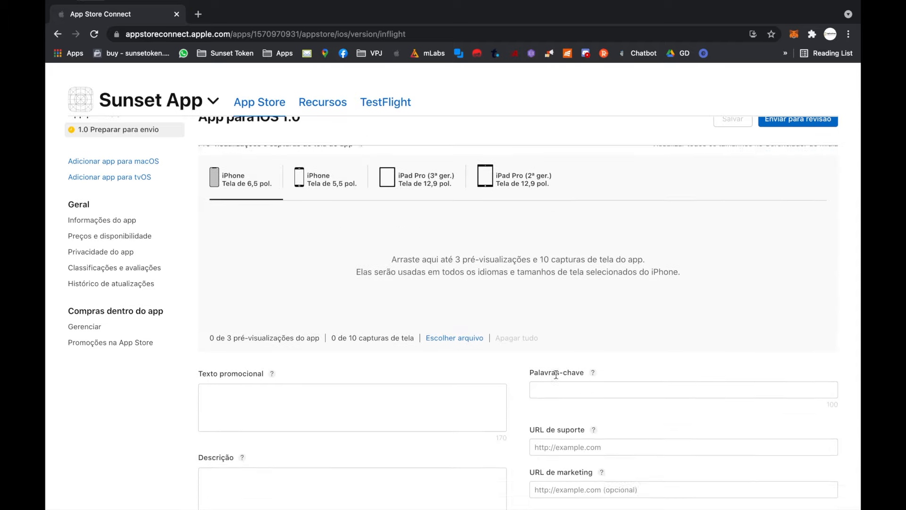
scroll(556, 374, down, 10)
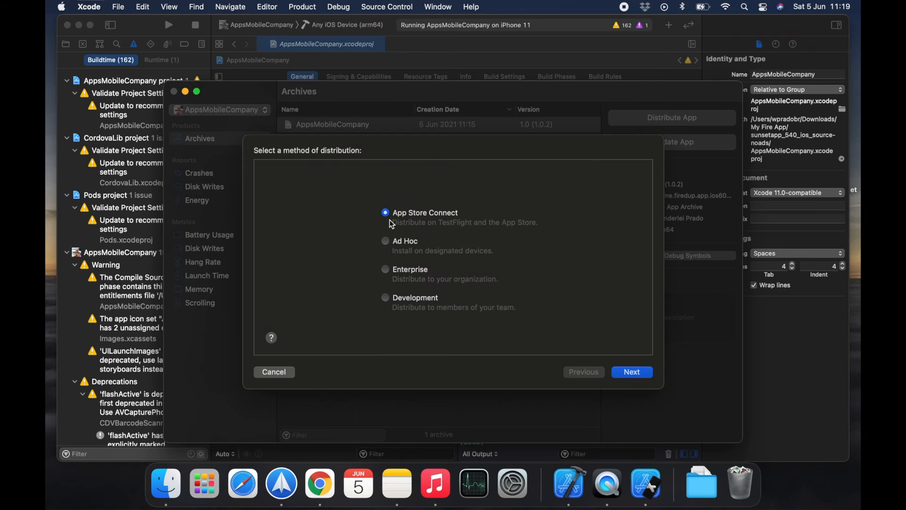
- In Xcode, distribute the AppsMobileCompany archive by uploading it to App Store Connect with app symbols and automatically managed signing
click(636, 375)
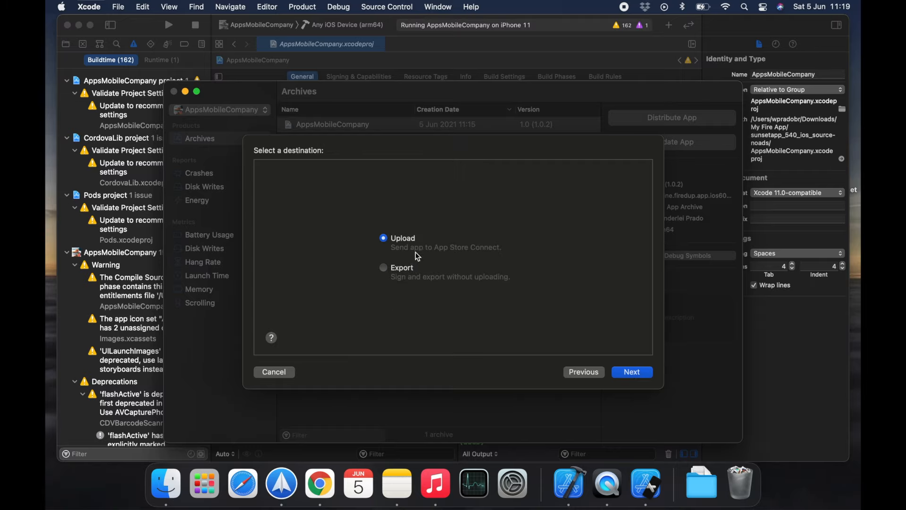
click(643, 376)
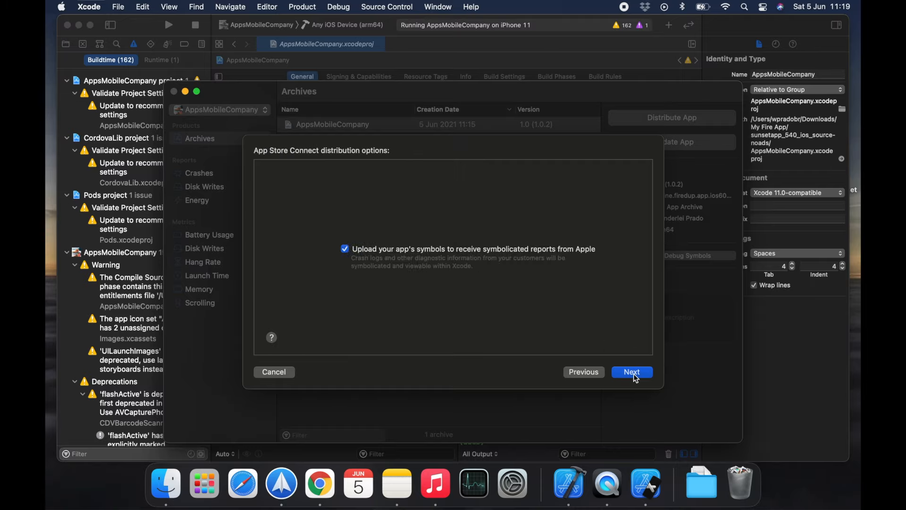
click(635, 376)
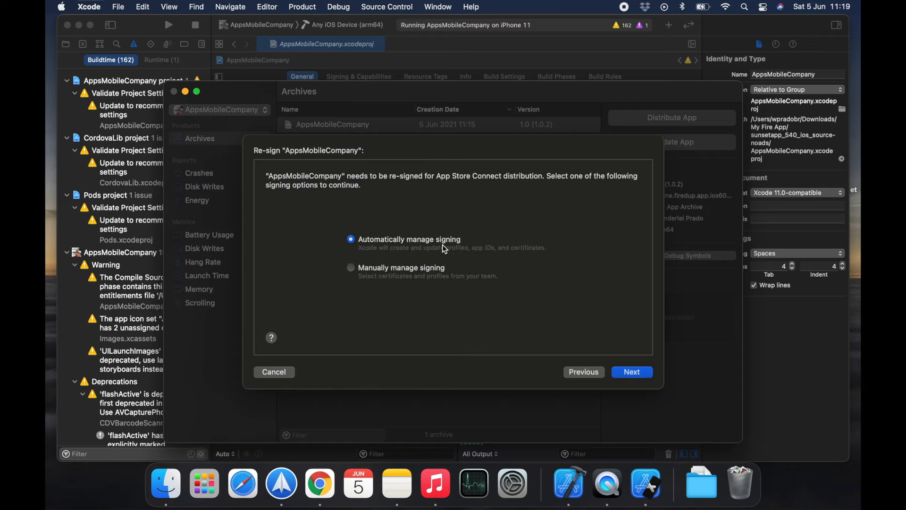
click(638, 372)
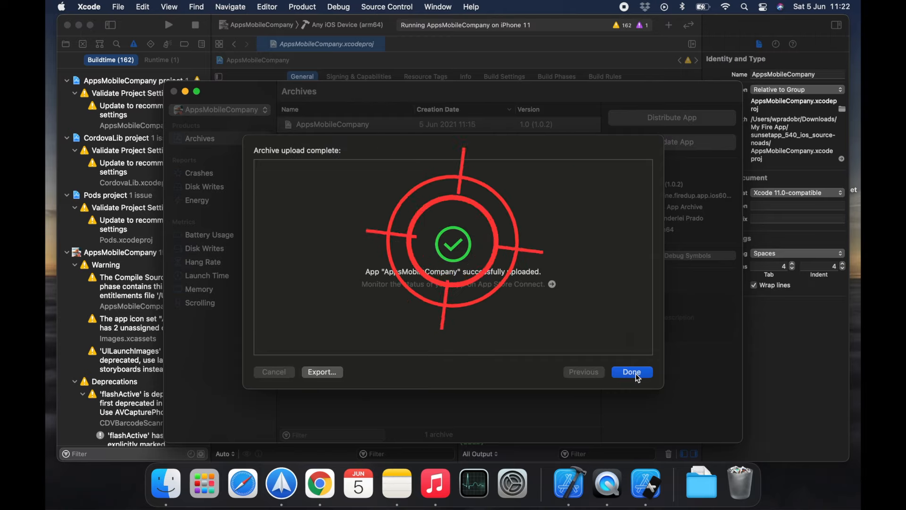
click(635, 373)
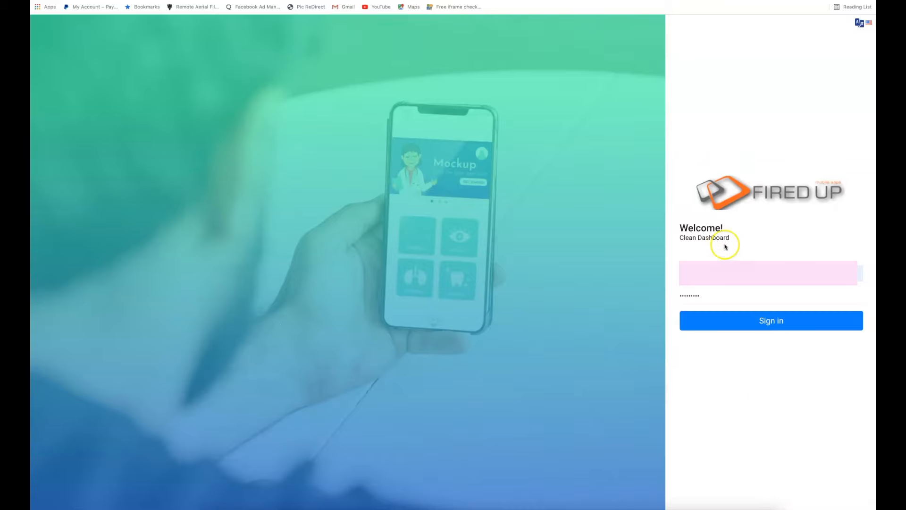
- Sign in to the Fired Up Clean Dashboard in the browser and open the applications' Upload PEM page
click(774, 326)
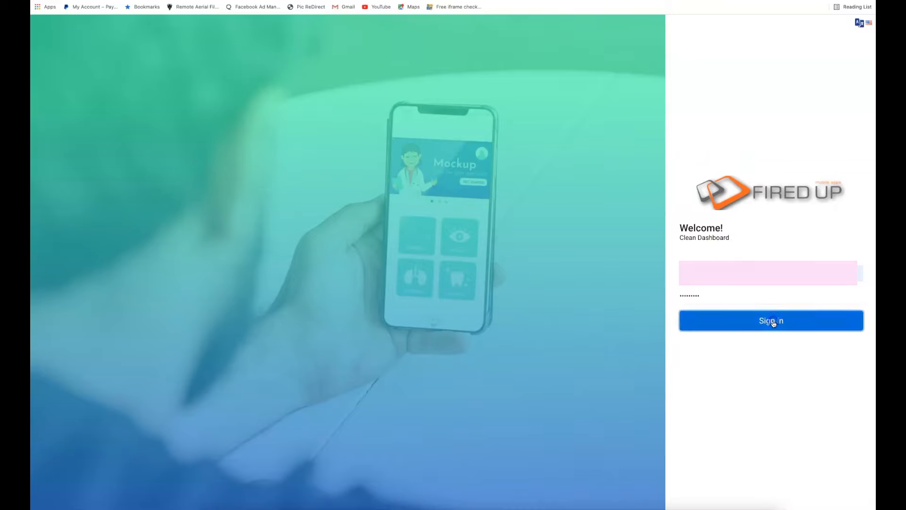
click(755, 322)
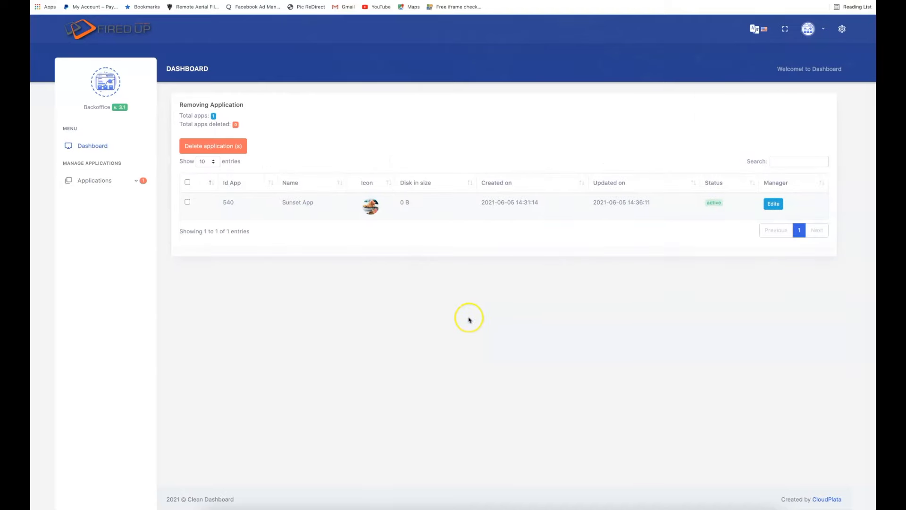
click(113, 180)
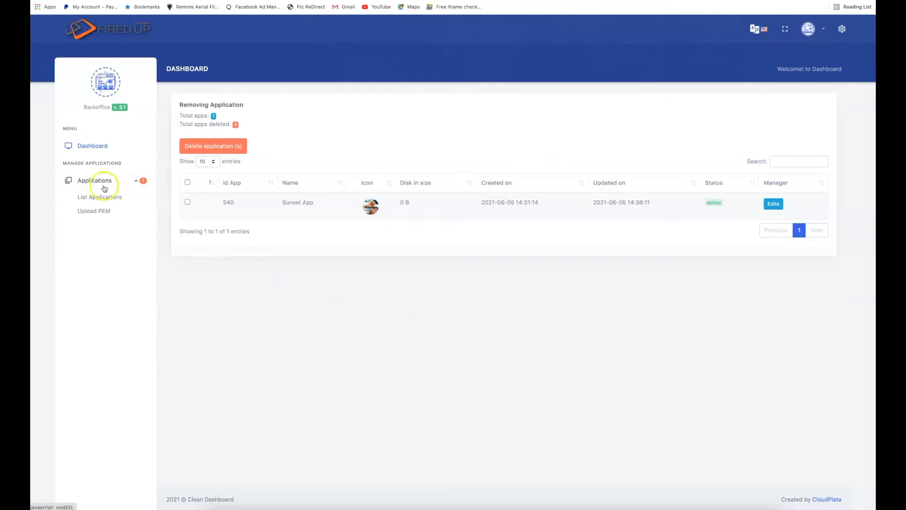
click(100, 211)
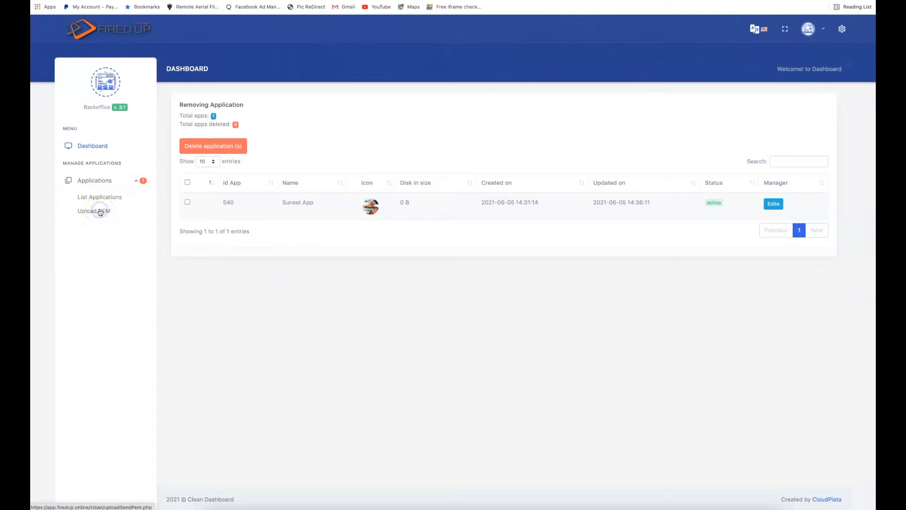